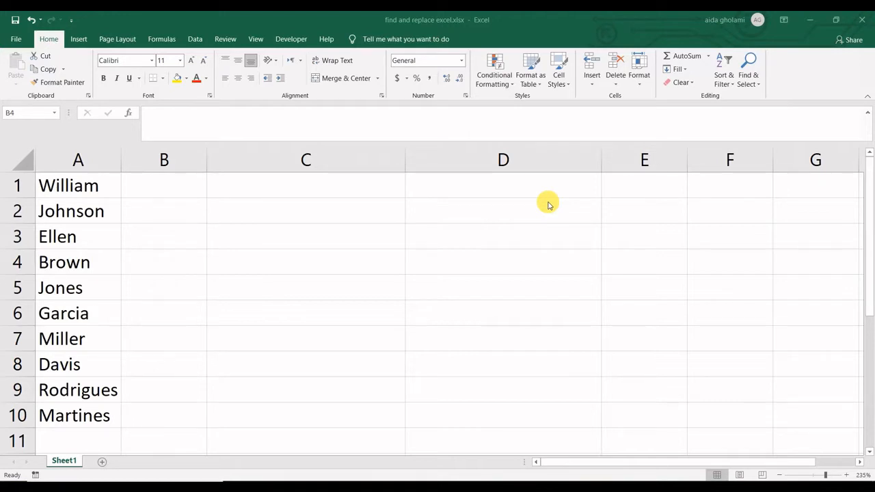
left_click(748, 76)
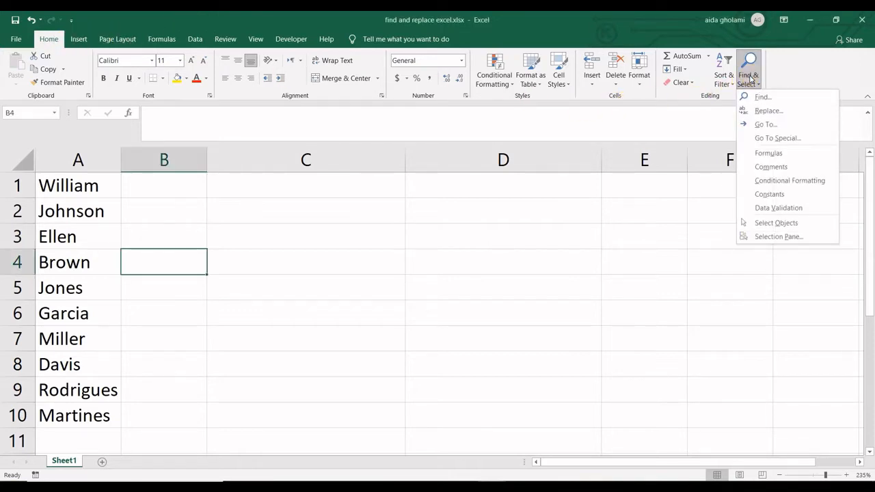
left_click(749, 77)
Begin a formula in cell B1 and preview the function suggestions for "rep" and "sub", leaving only the equals sign.
left_click(178, 179)
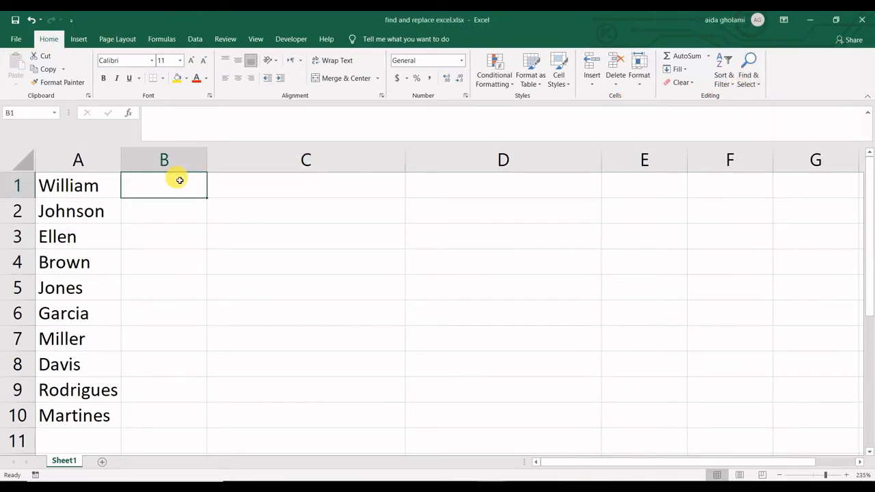
type("=re")
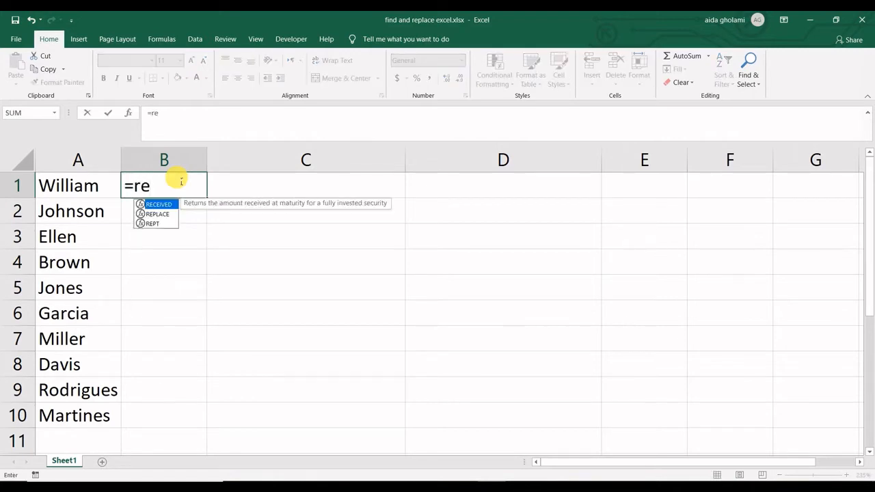
type("p")
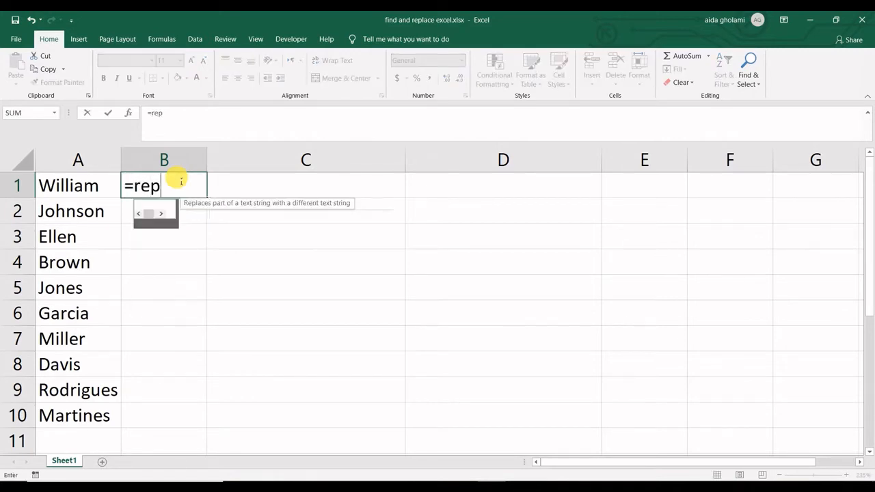
key("BackSpace")
key("BackSpace")
key("BackSpace")
type("su")
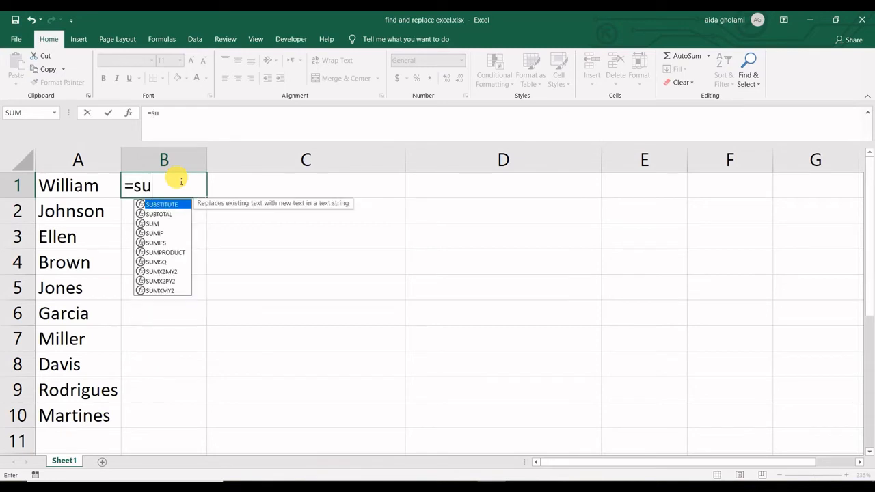
type("b")
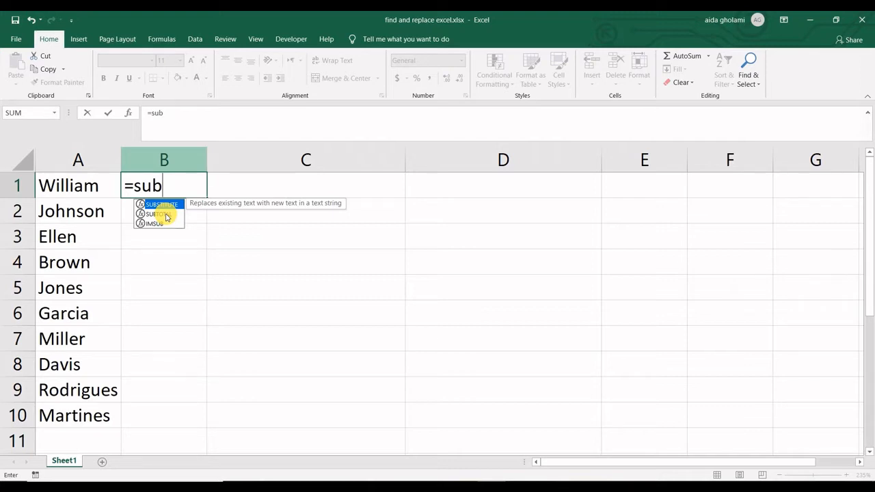
key("BackSpace")
key("BackSpace")
key("BackSpace")
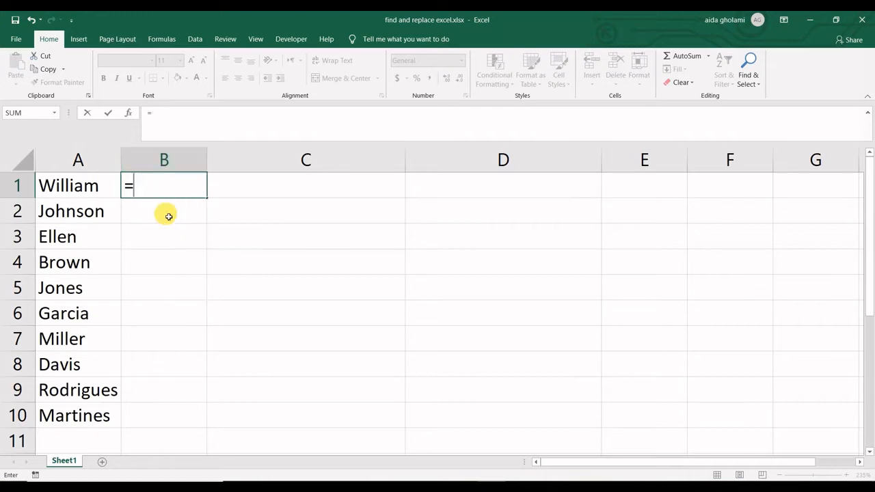
Start a REPLACE formula in cell B1 with A1 as the old text.
type("re")
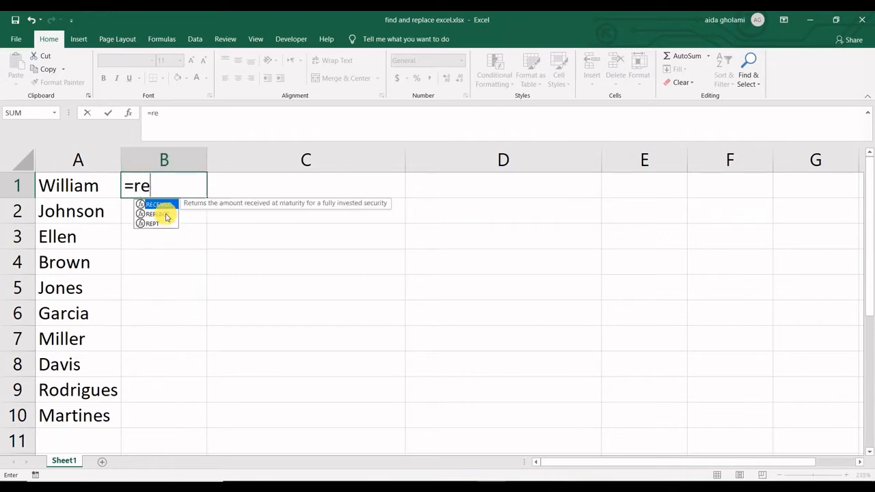
type("pl")
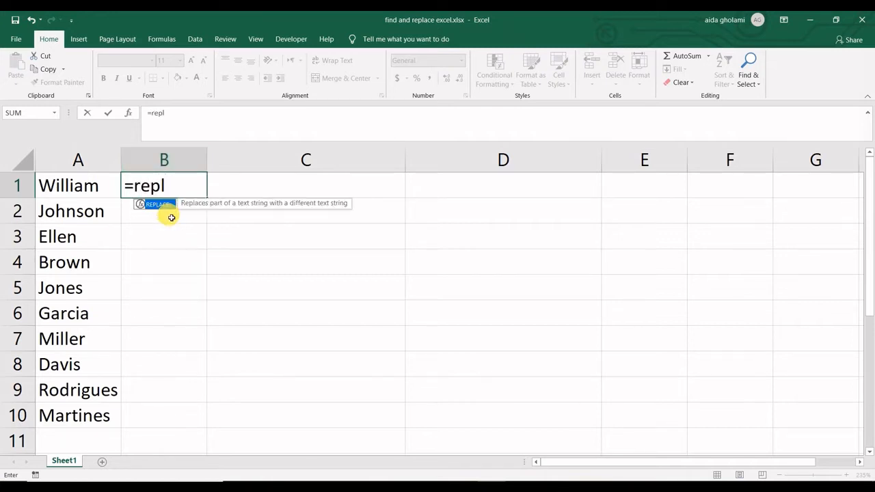
double_click(168, 205)
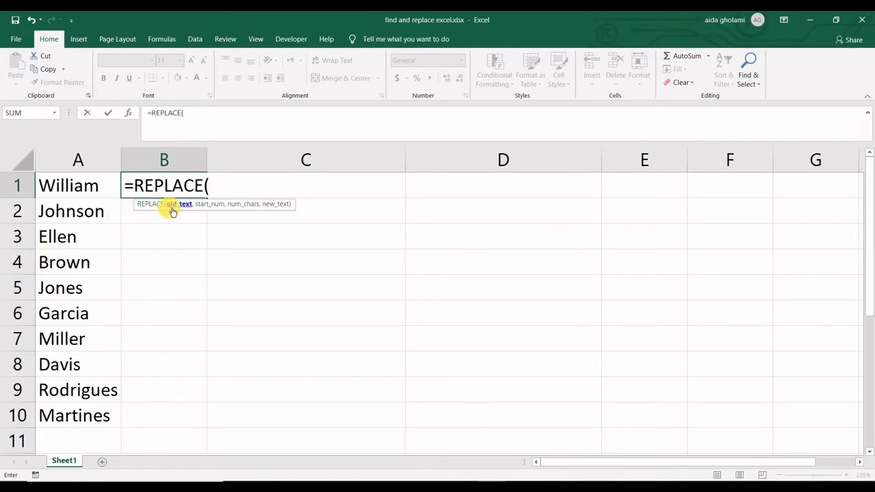
left_click(52, 197)
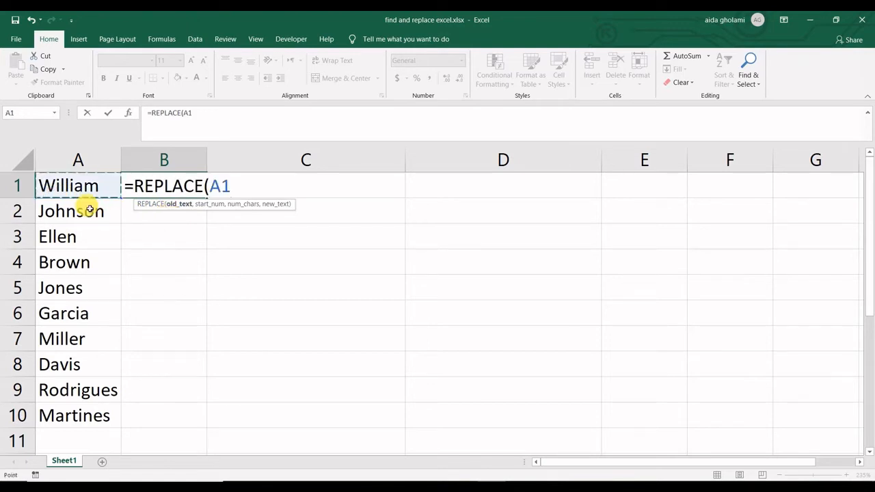
type(",")
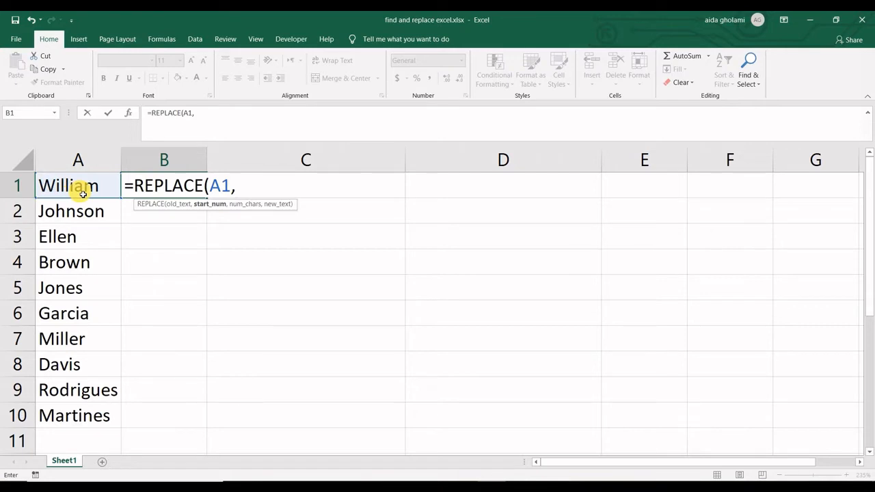
Complete the REPLACE formula in B1 with start number "6", number of characters "2" and new text "*".
type("6")
key("BackSpace")
type("\"6\",")
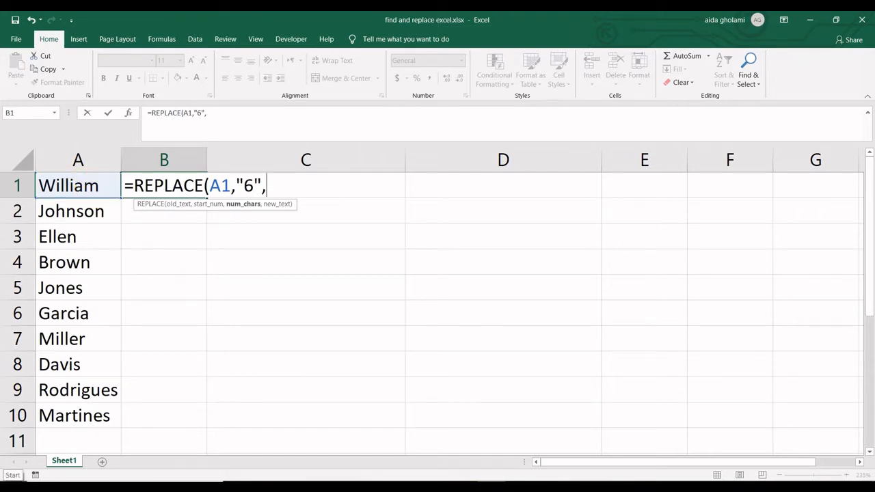
type("\"2\",")
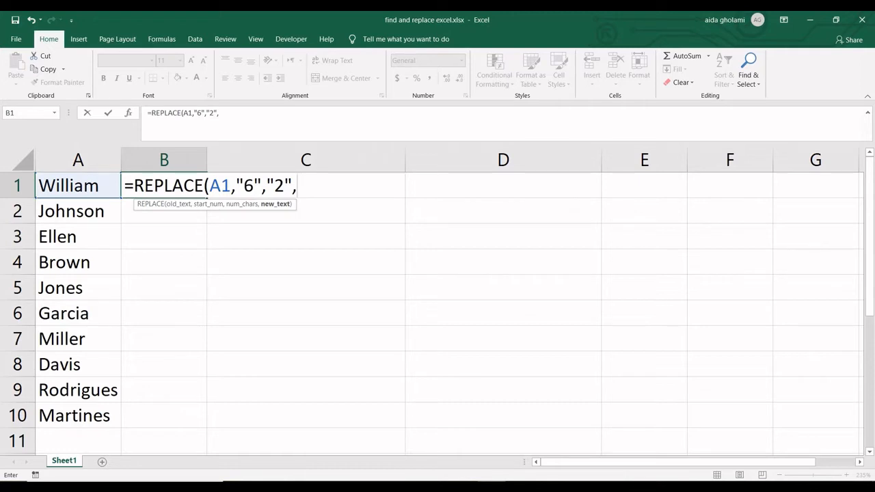
type("\"*\"")
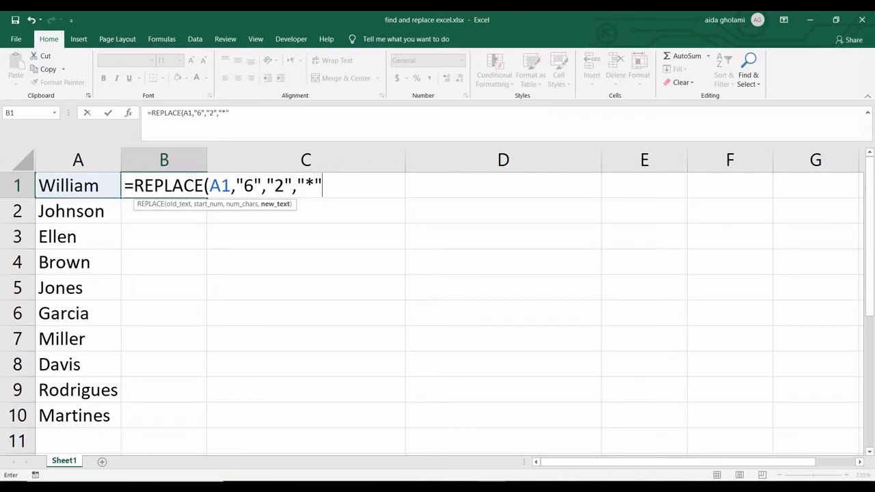
type(")")
key("Return")
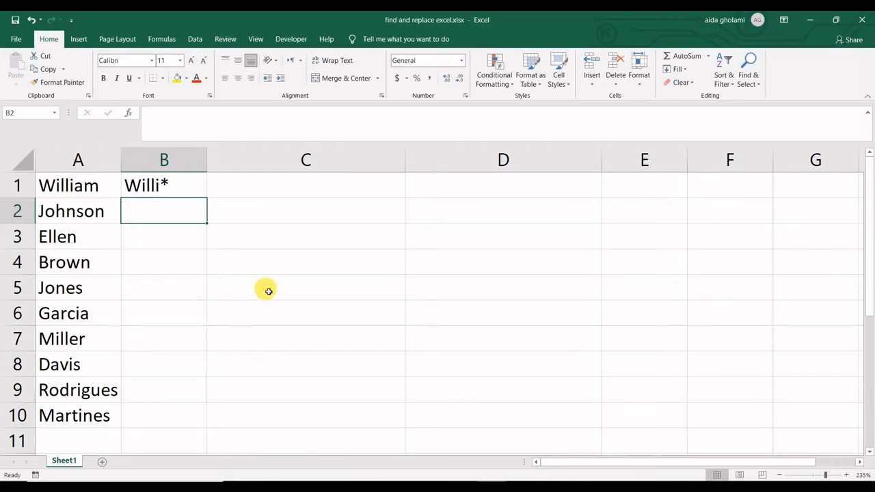
Review the REPLACE formula in B1 and copy it down through cell B10.
left_click(205, 190)
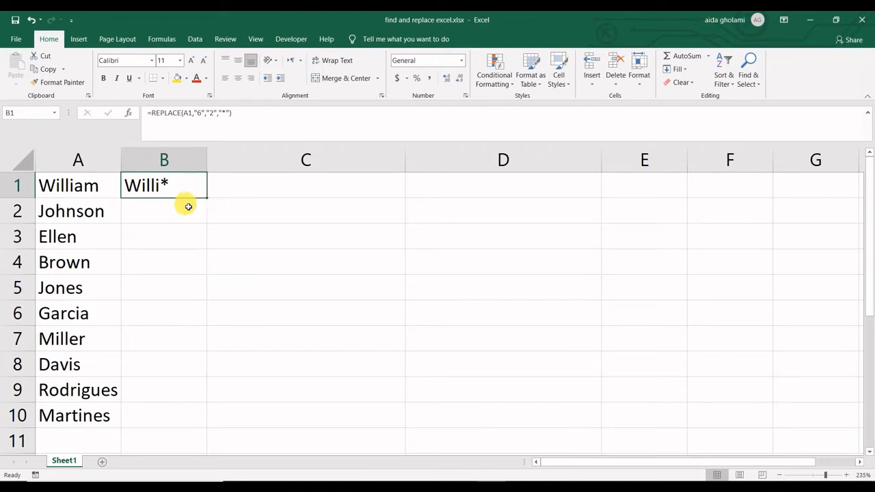
double_click(168, 191)
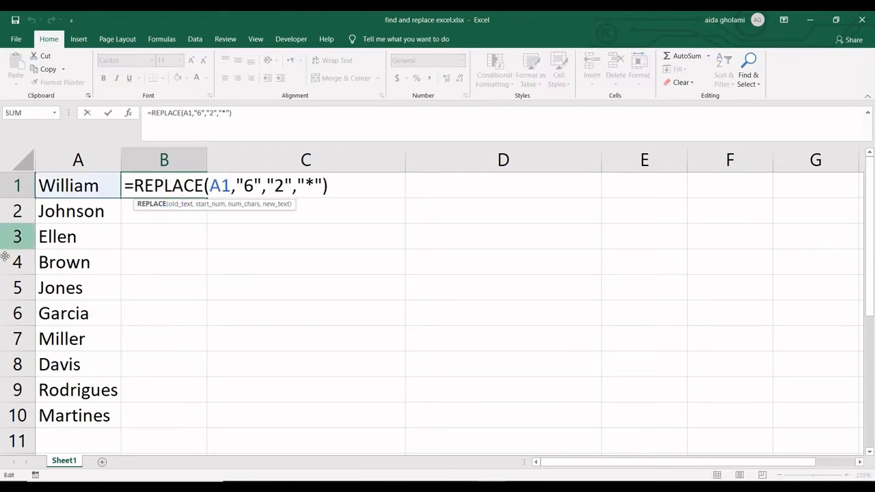
key("Return")
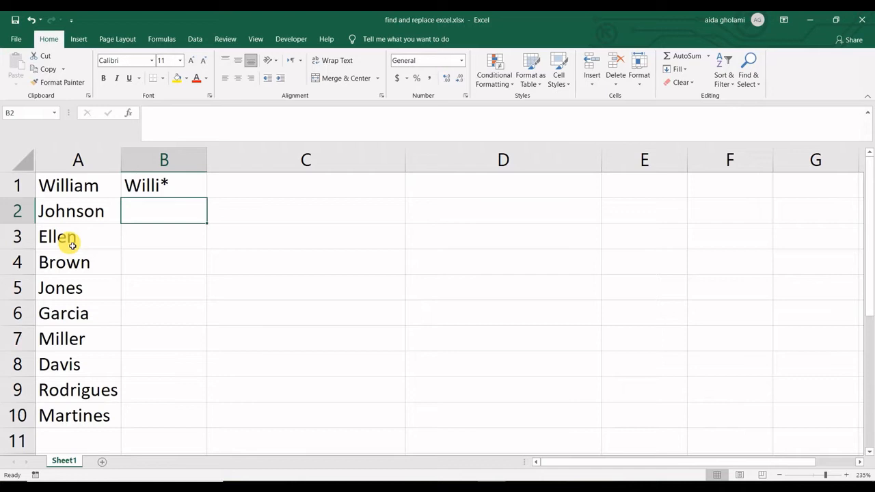
left_click(178, 186)
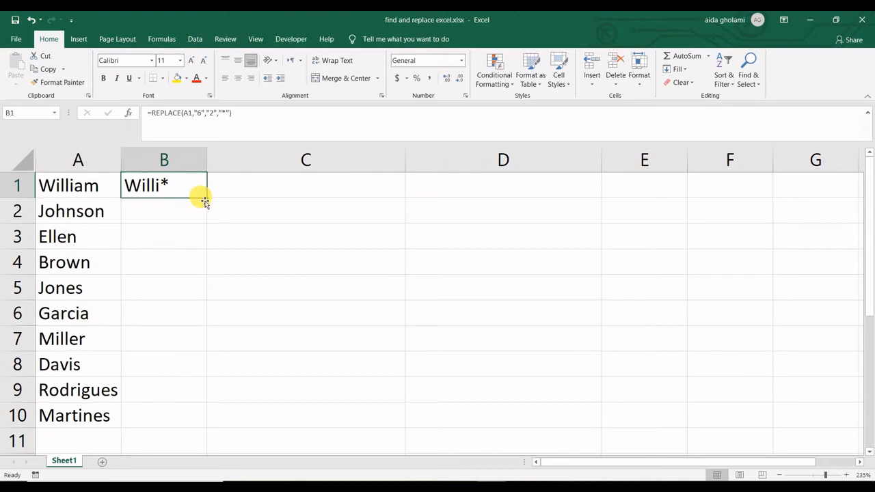
left_click_drag(209, 200, 204, 428)
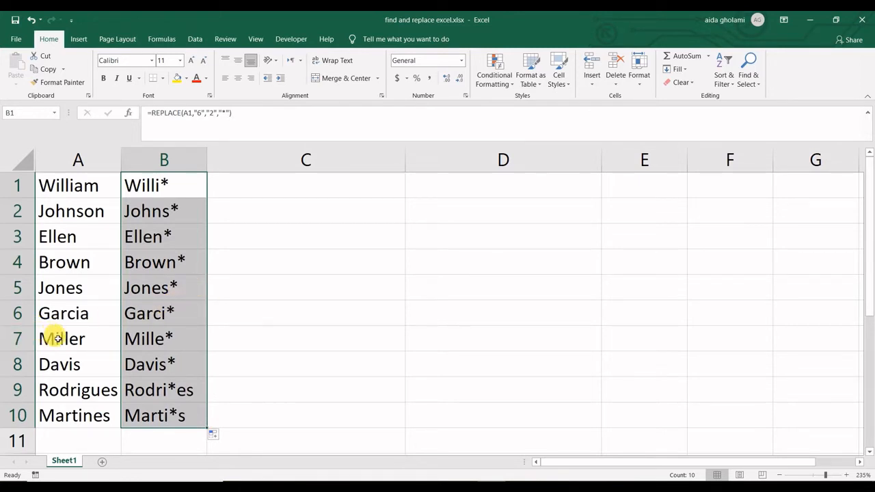
Add a four-letter first name in cell A11, directly below the existing list of names.
left_click(79, 374)
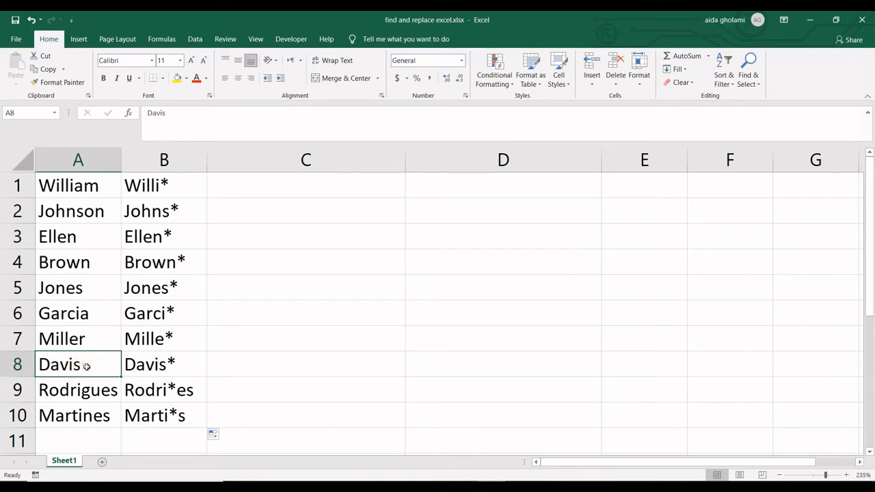
double_click(83, 367)
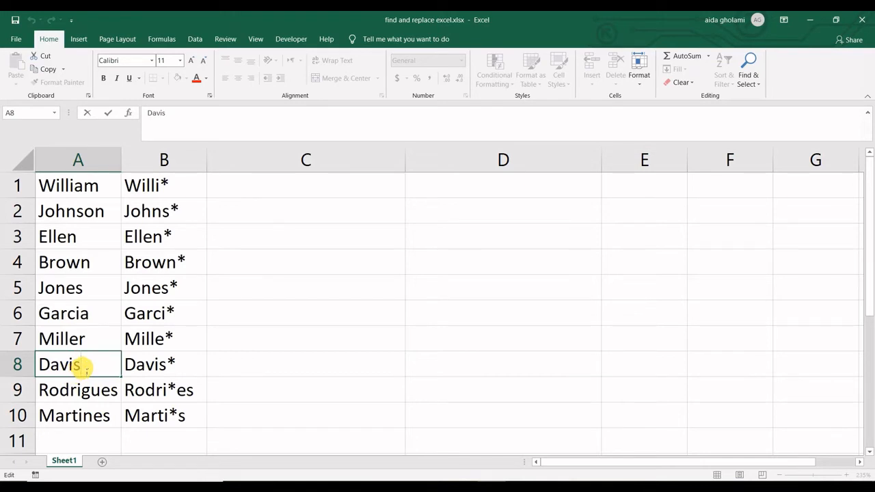
scroll(74, 358, "down", 1)
left_click(78, 363)
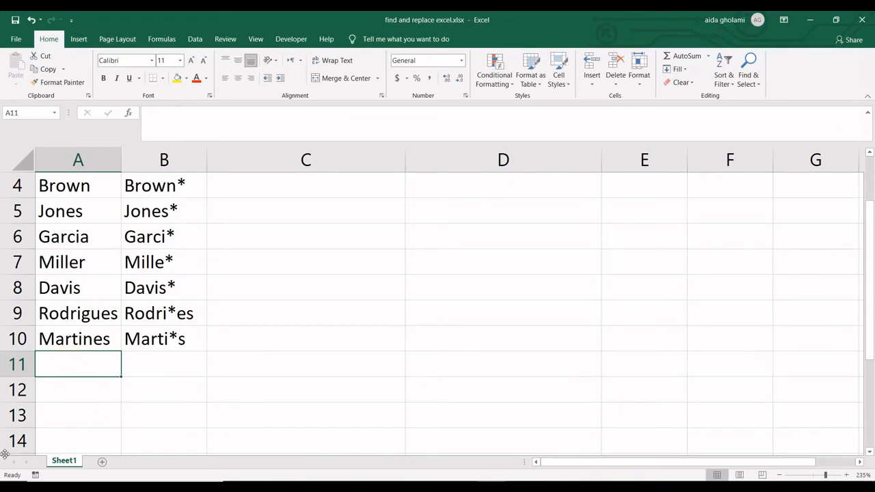
type("DA")
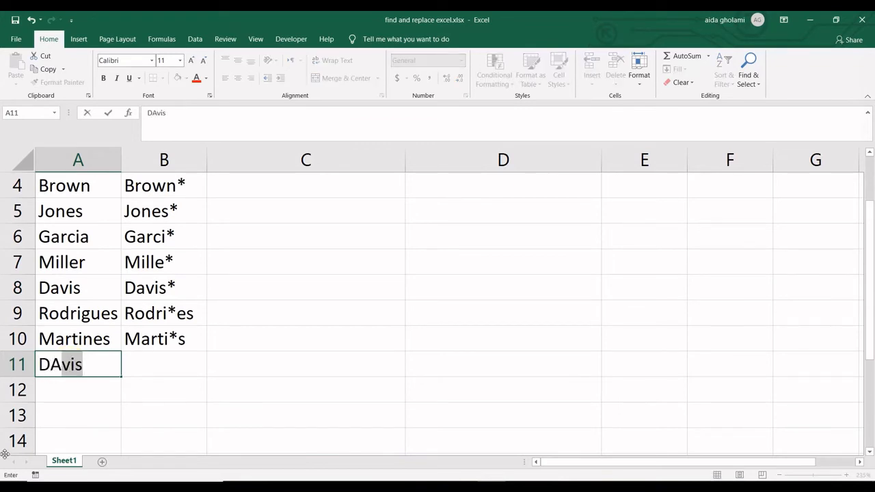
type("c]")
key("BackSpace")
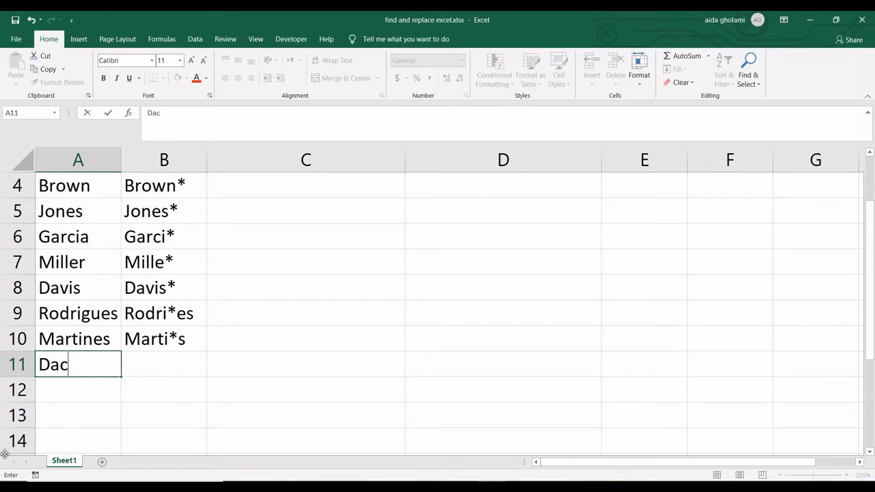
key("BackSpace")
type("v")
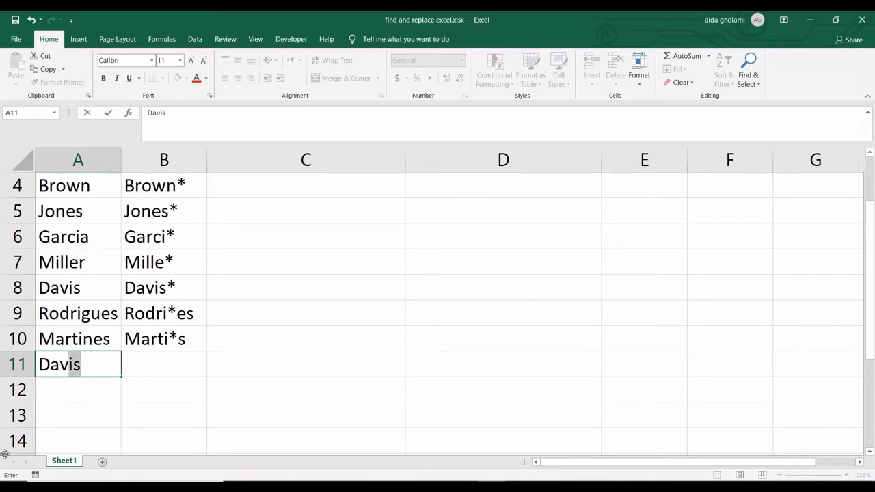
type("e")
left_click(180, 340)
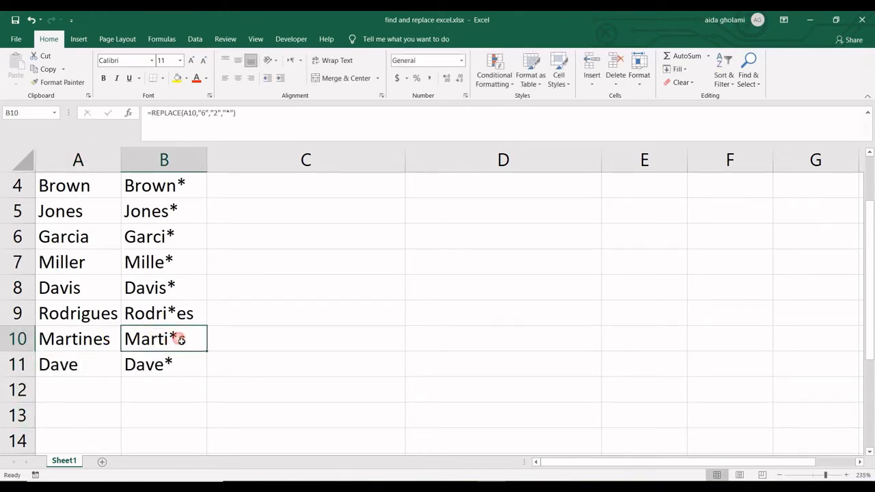
Inspect the REPLACE formula and its arguments in cell B11.
left_click(170, 366)
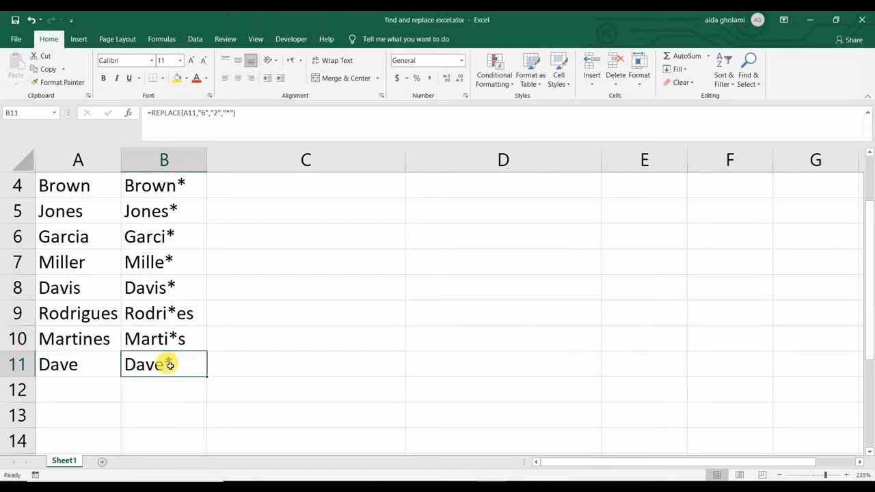
left_click(149, 365)
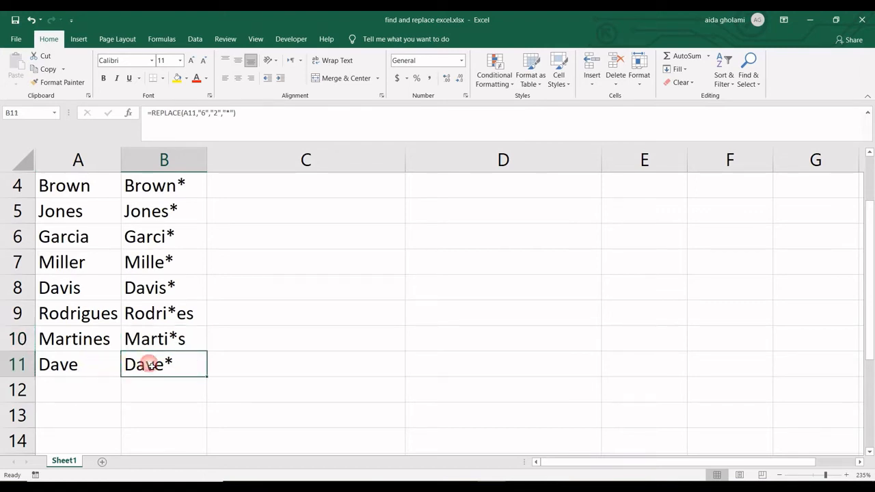
double_click(149, 364)
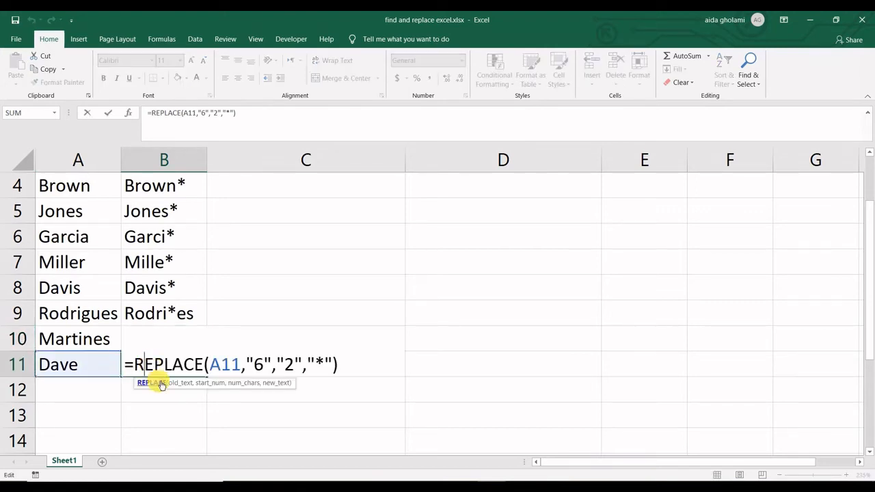
key("Return")
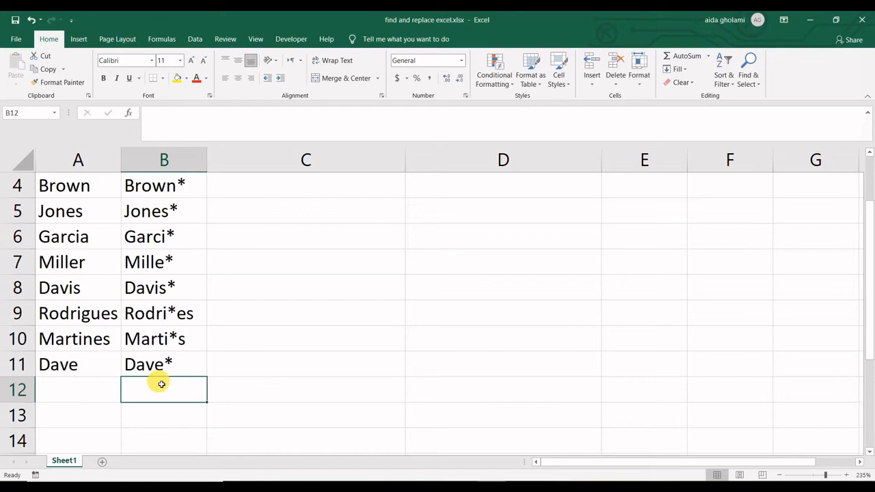
scroll(191, 308, "up", 1)
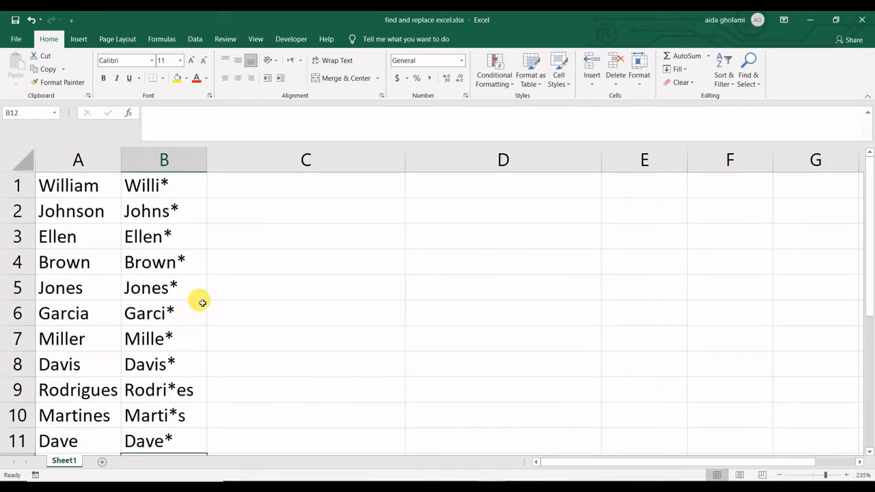
left_click(283, 186)
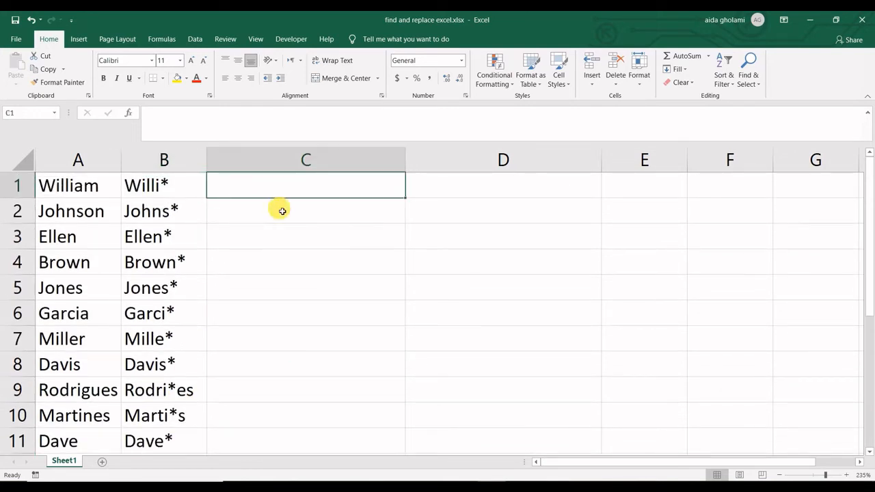
type("=sub")
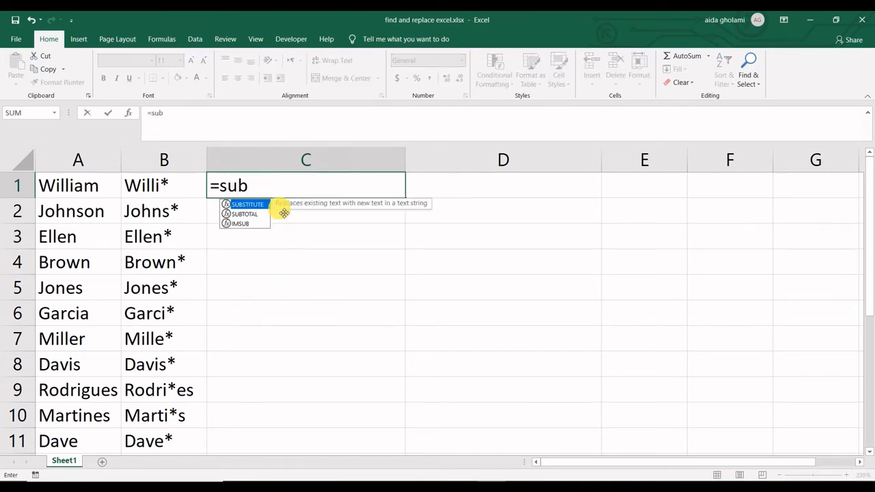
double_click(265, 205)
left_click(266, 206)
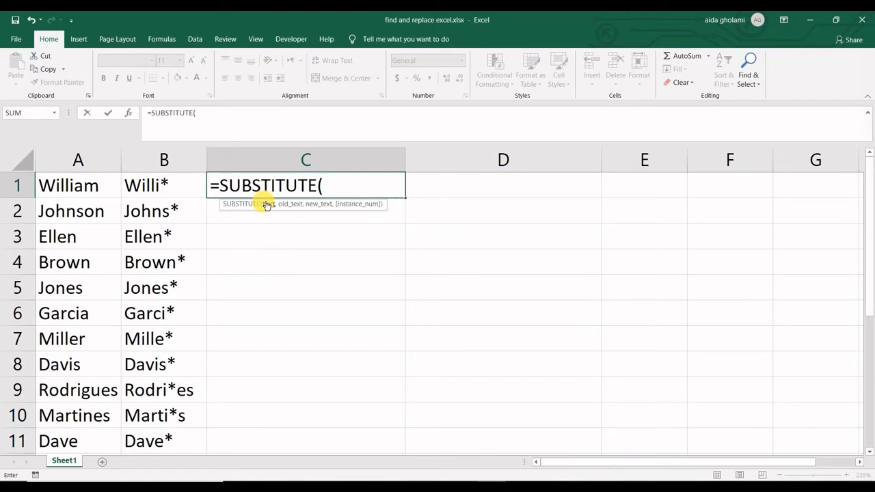
key("BackSpace")
key("BackSpace")
key("BackSpace")
key("BackSpace")
key("BackSpace")
key("BackSpace")
key("BackSpace")
key("BackSpace")
key("BackSpace")
key("BackSpace")
key("BackSpace")
key("BackSpace")
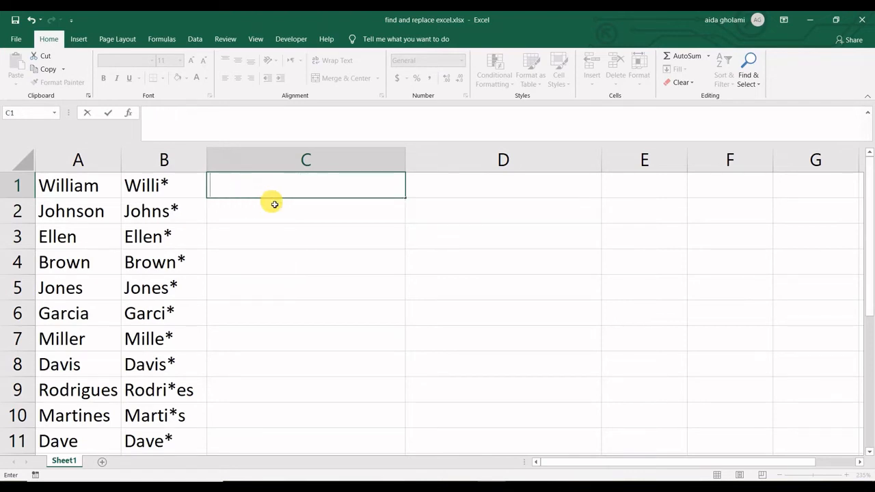
key("Return")
Enter a formula in C1 that joins A1, A2 and A3 with " " after each name.
left_click(307, 195)
type("=")
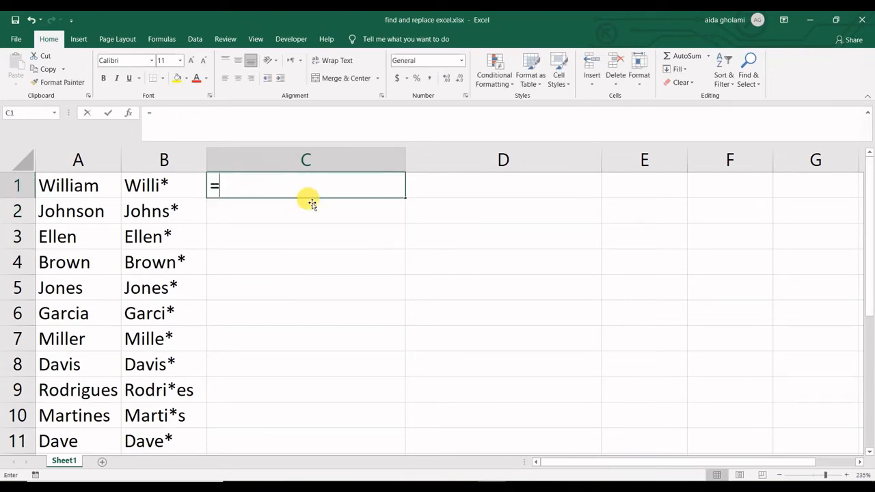
left_click(92, 183)
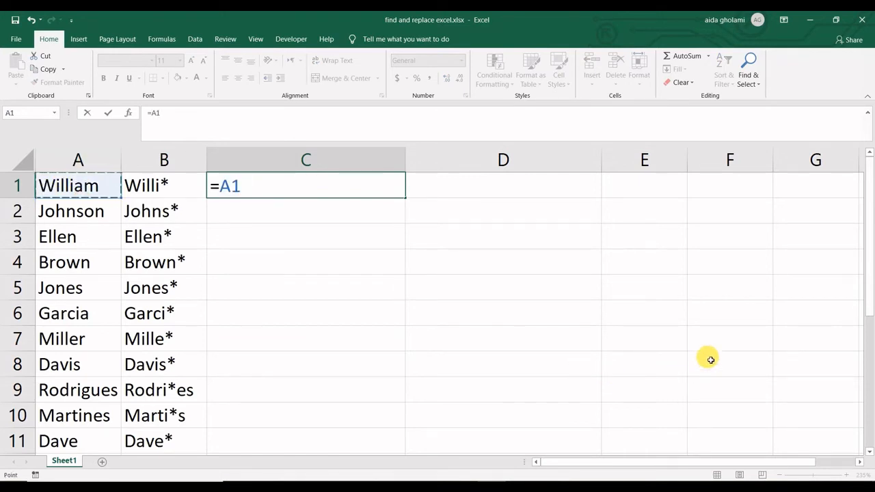
type("&")
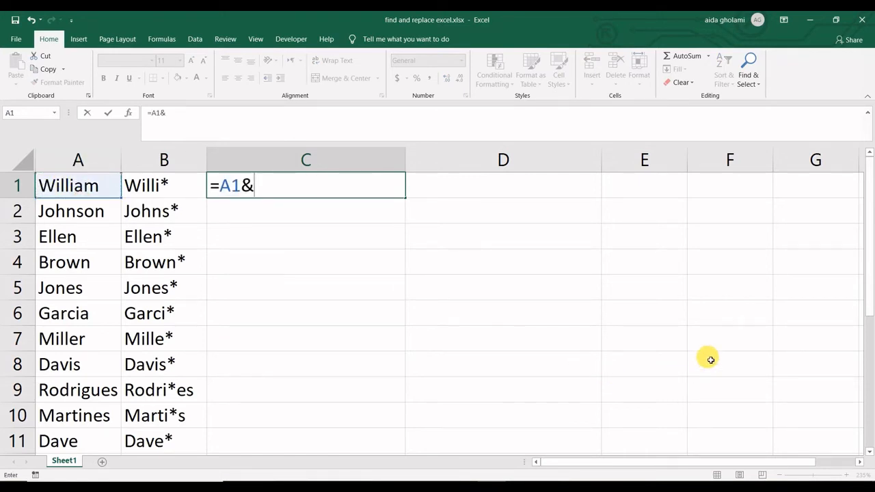
type("\" \"&")
left_click(96, 217)
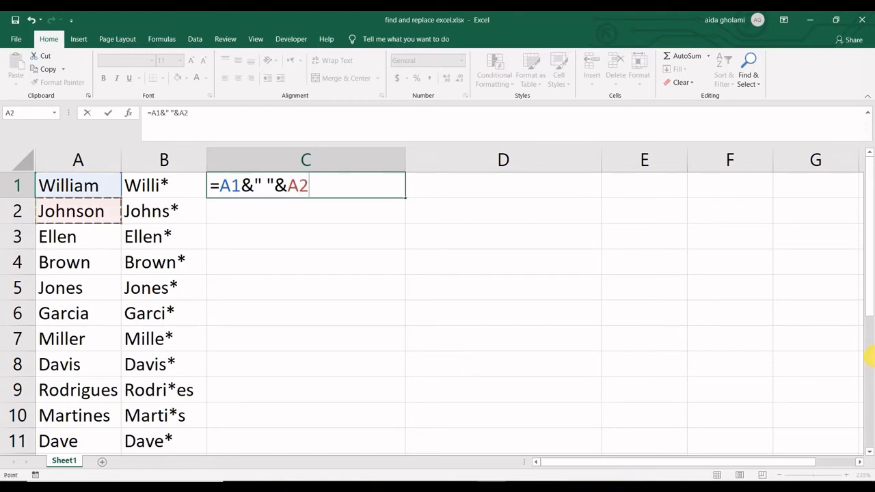
type("&\" ")
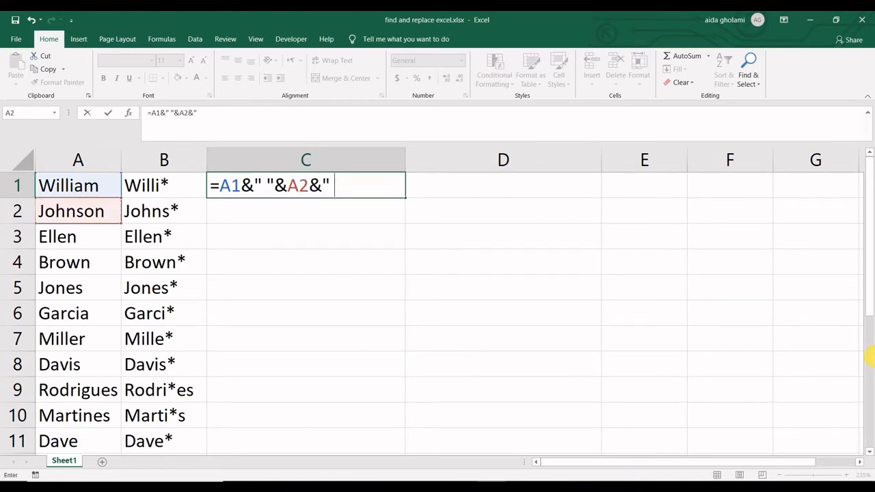
type("\"&")
left_click(96, 241)
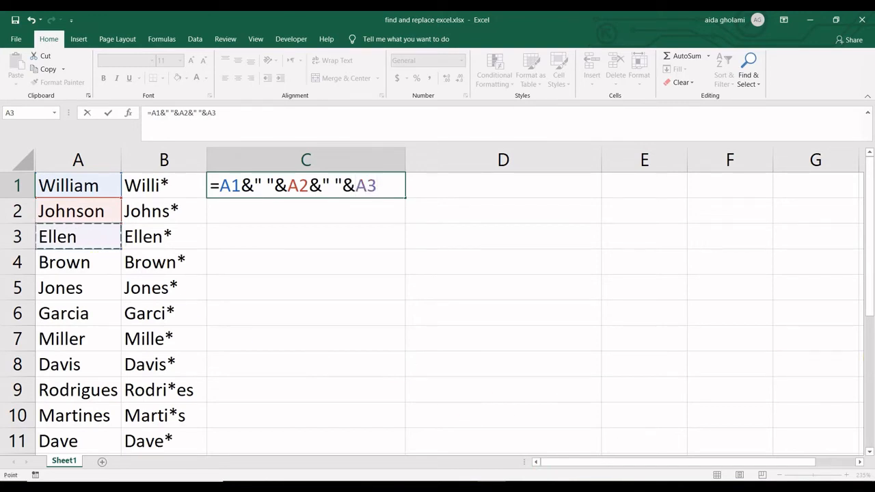
type("&\"")
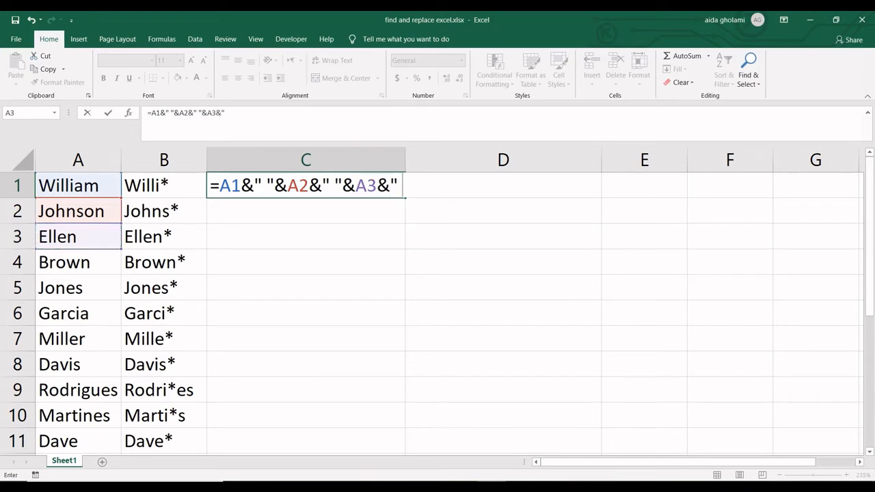
type(" \"")
key("Return")
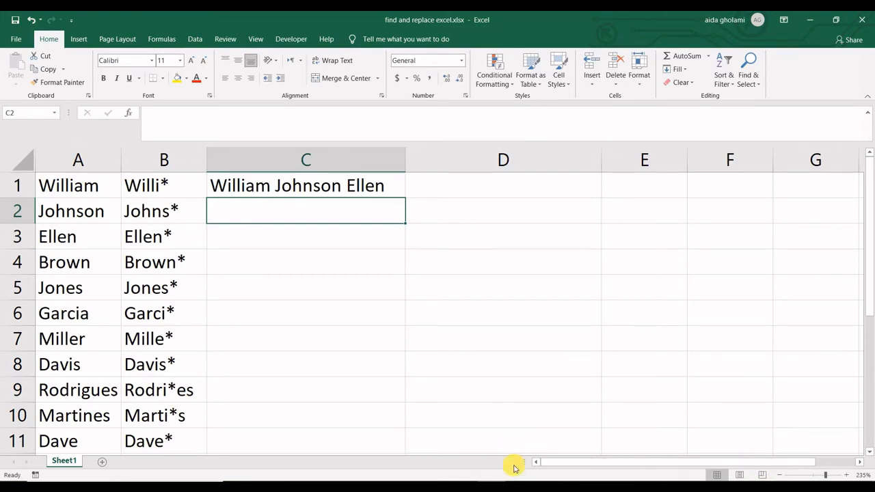
Start a SUBSTITUTE formula in D1 with C1 as its text argument.
left_click(446, 186)
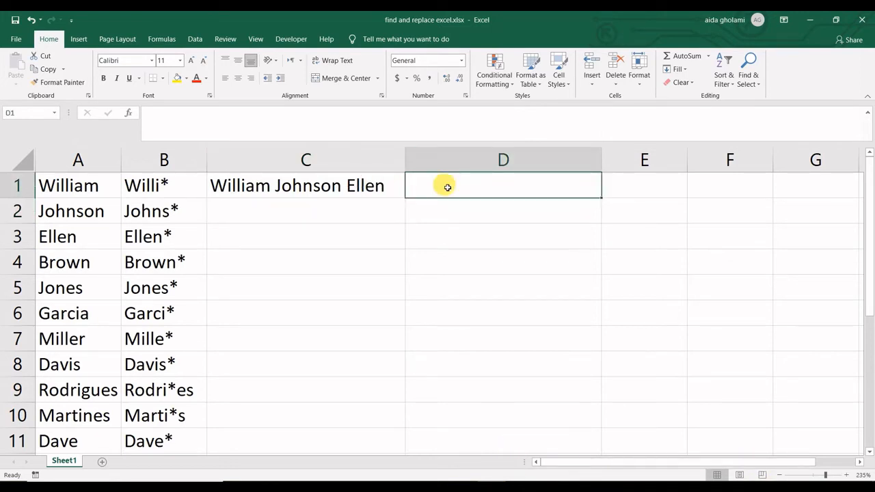
type("=")
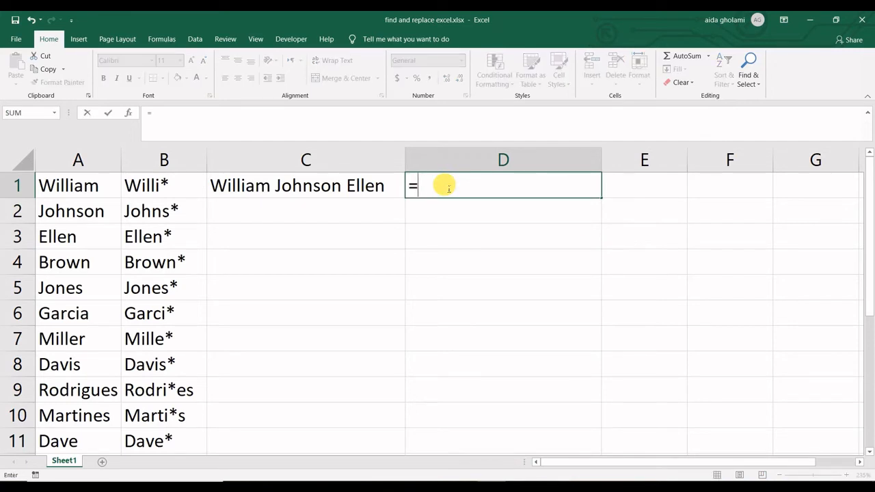
type("sub")
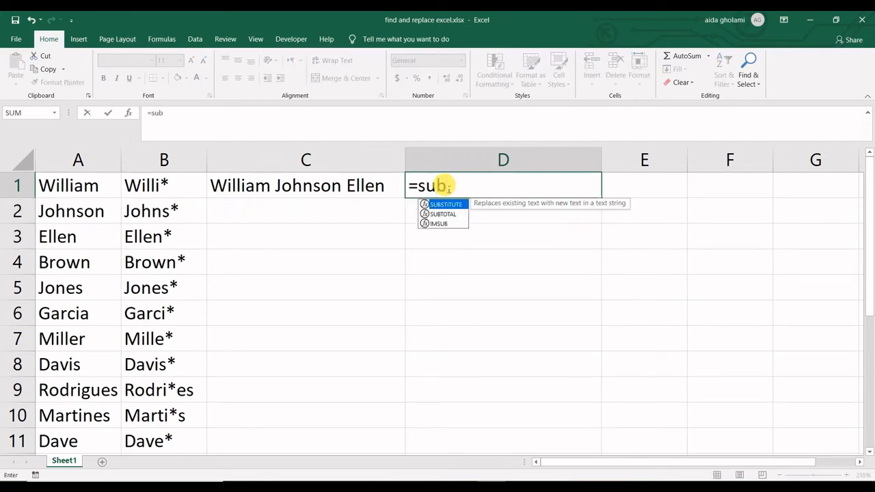
double_click(441, 205)
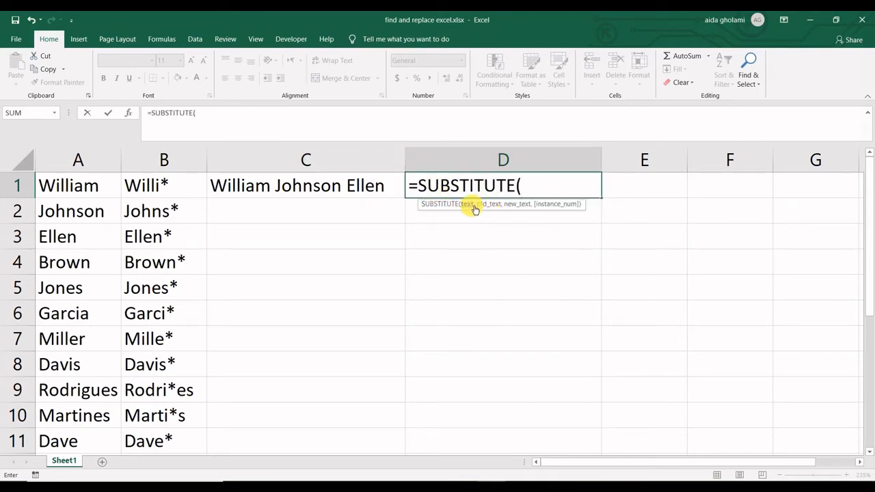
left_click(379, 186)
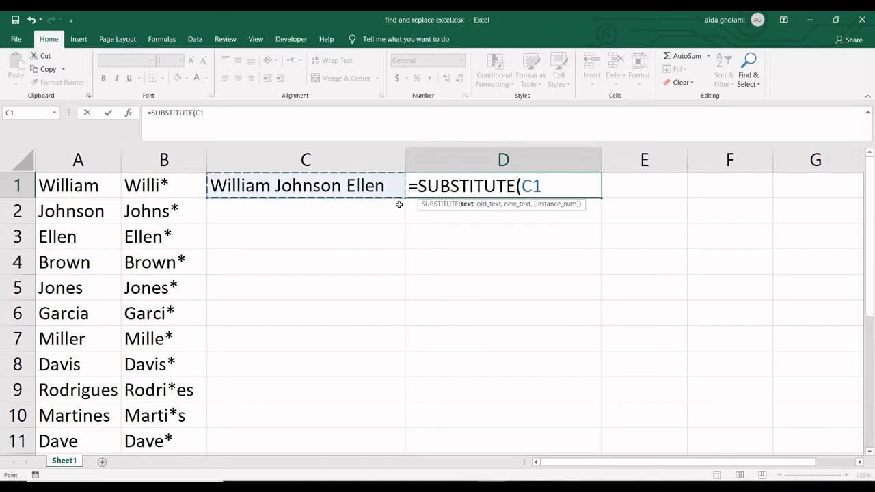
type(",")
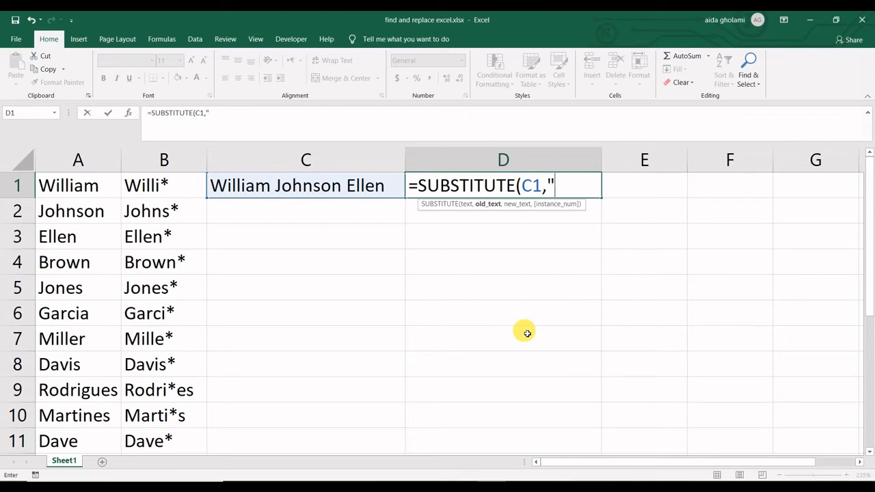
Complete the D1 formula with the middle name from C1 as old text and a different five-letter surname as new text.
type("John")
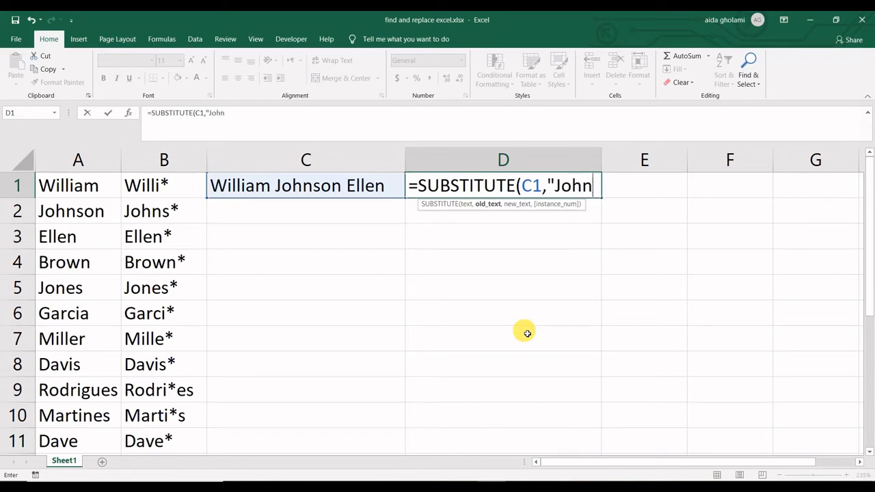
type("so")
key("BackSpace")
type("son\",")
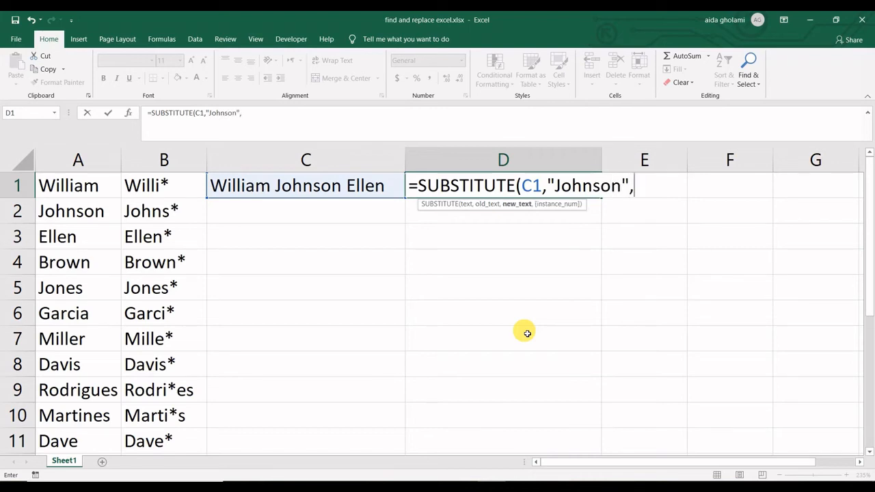
type("\"Smith")
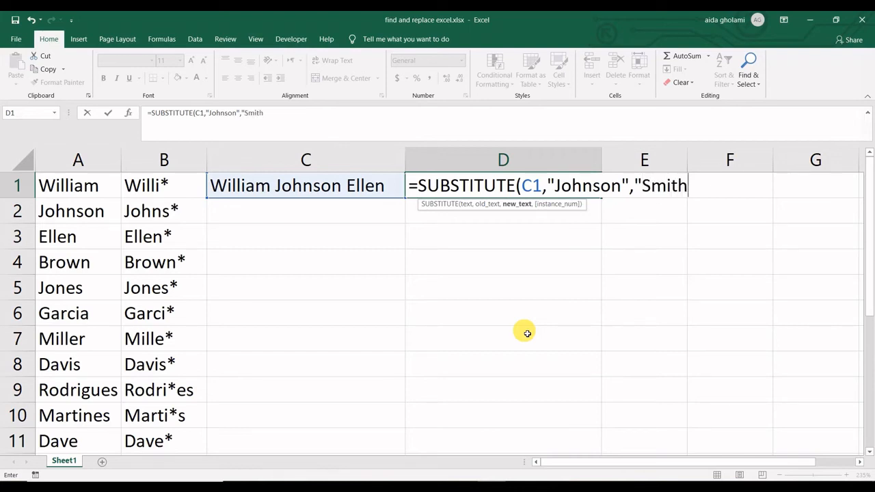
type("\")")
key("Return")
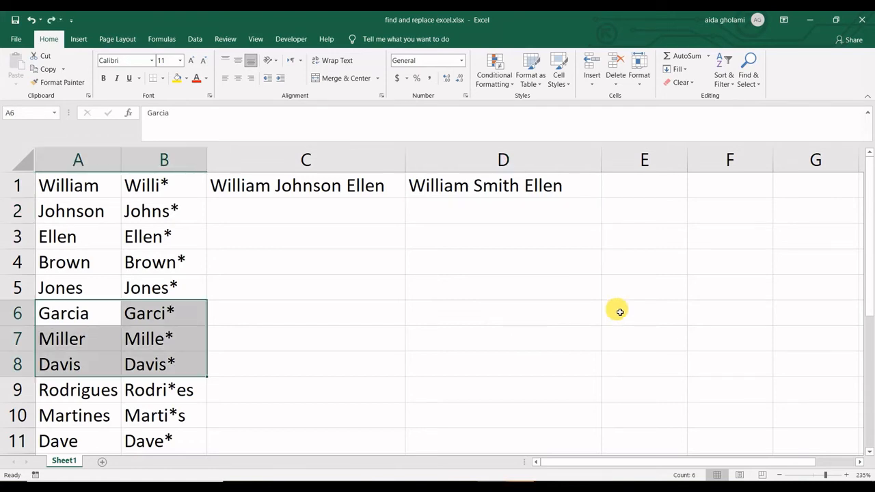
left_click(267, 311)
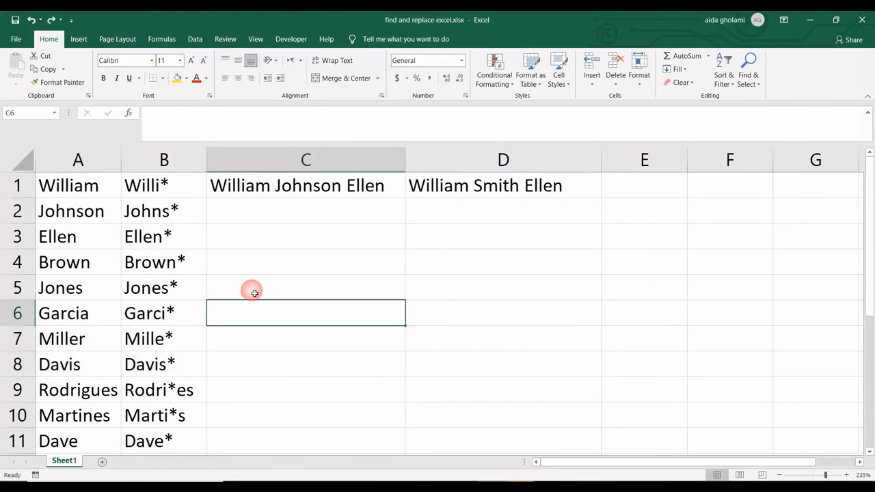
left_click(318, 260)
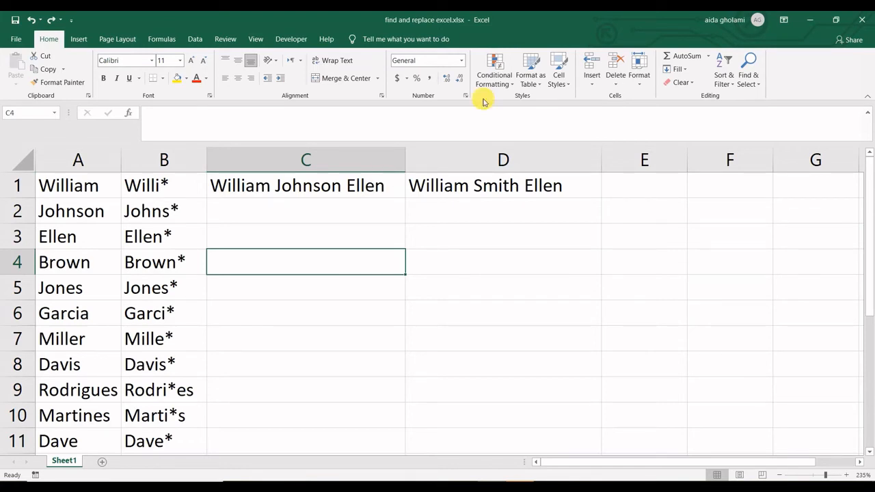
left_click(753, 77)
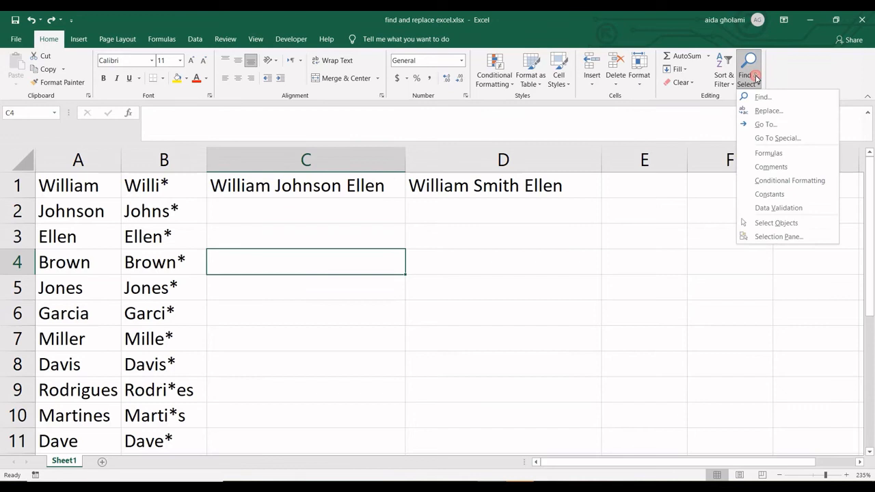
left_click(755, 112)
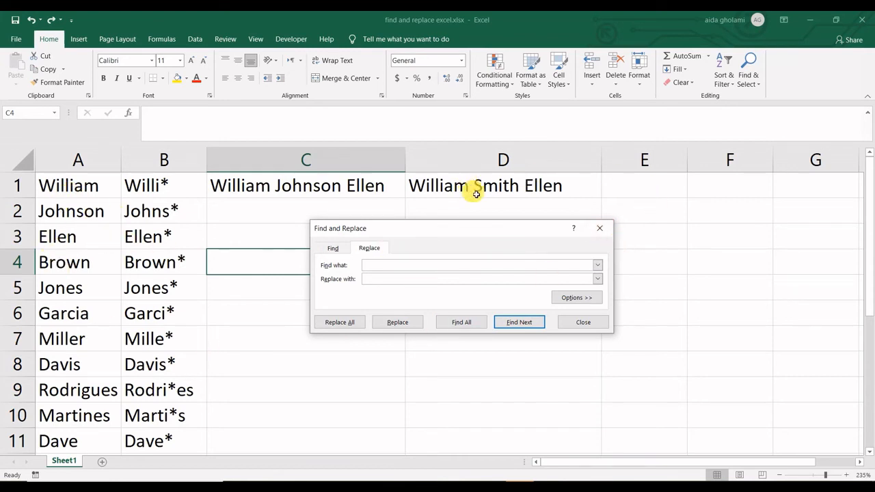
left_click(602, 229)
Replace all occurrences of "i" with "P" within the range A5:B8.
left_click(116, 266)
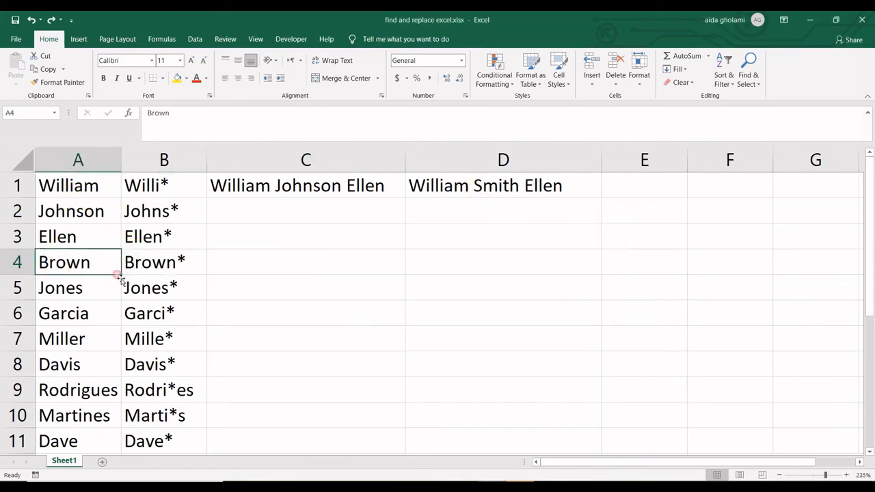
left_click_drag(86, 262, 177, 360)
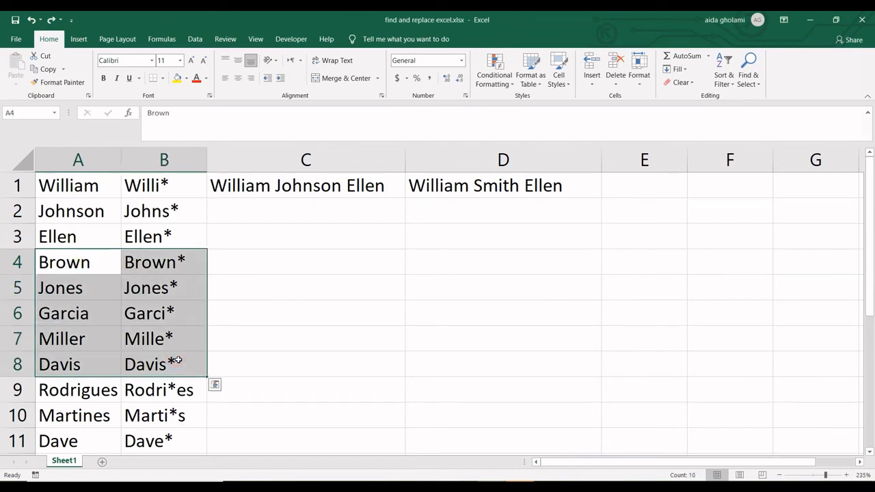
left_click(83, 294)
left_click_drag(61, 287, 159, 373)
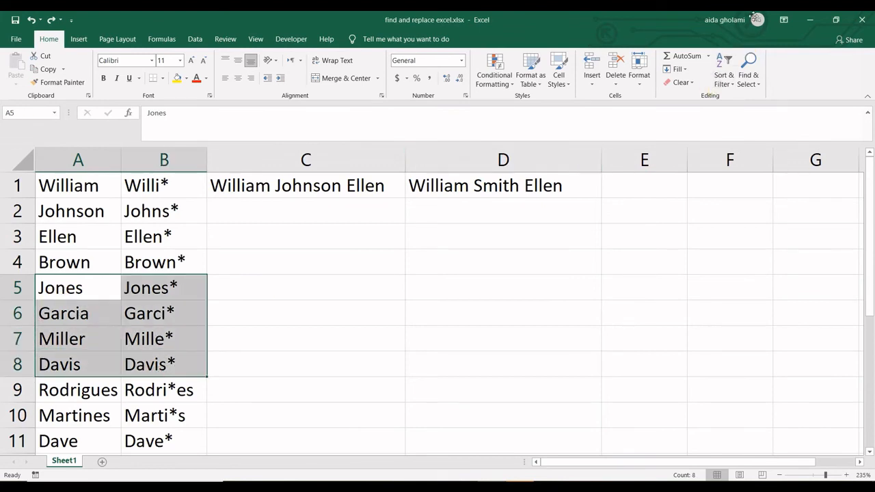
left_click(750, 79)
left_click(761, 110)
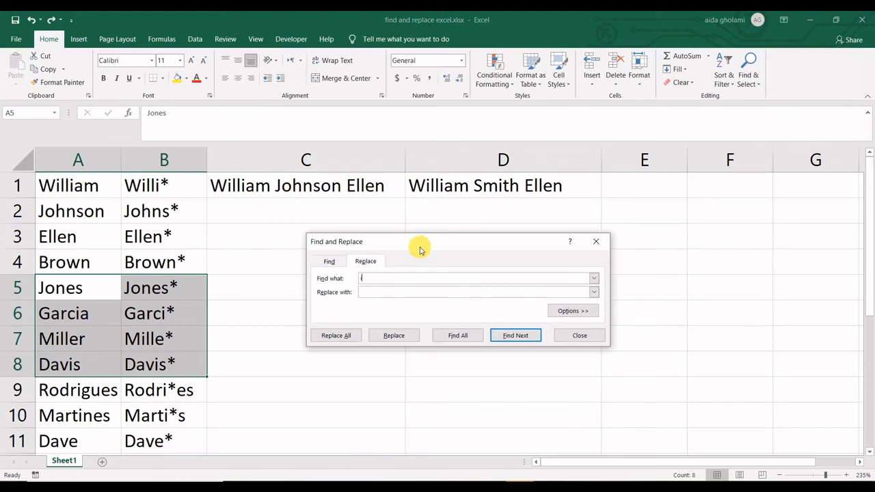
type("i")
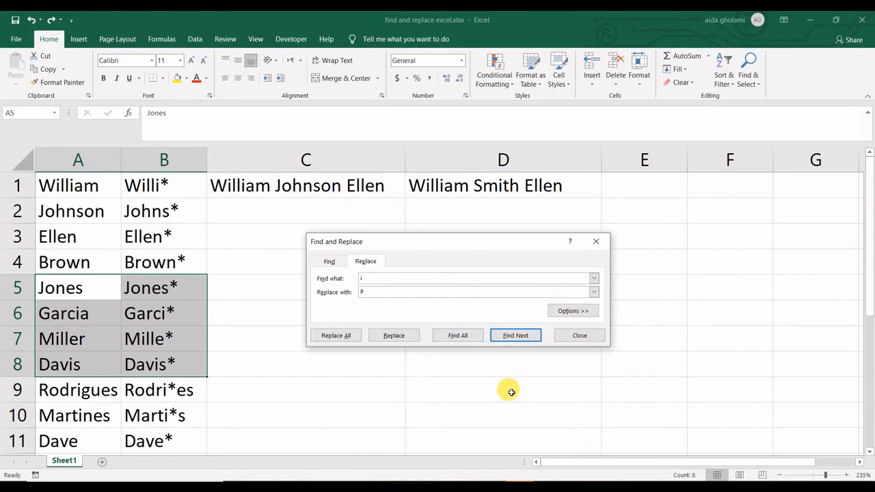
left_click(329, 339)
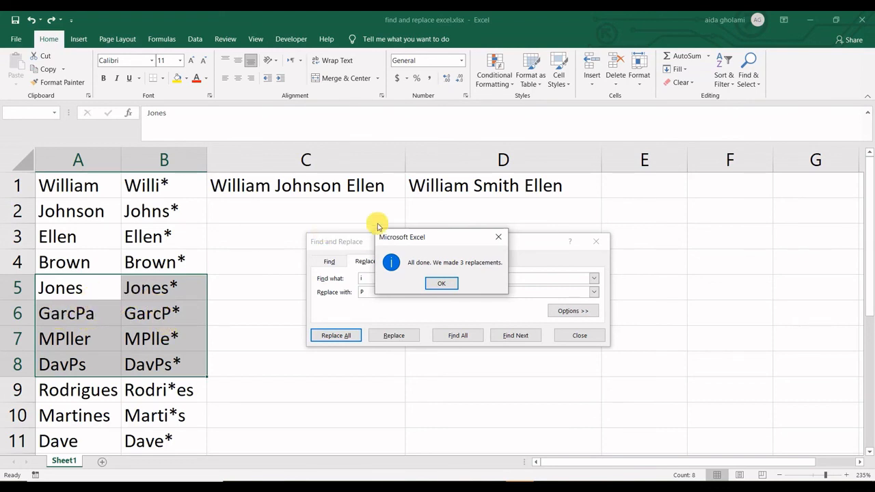
left_click(441, 283)
Replace all occurrences of "P" with "+" within A5:B8 and close the Find and Replace dialog.
left_click(362, 278)
type("i")
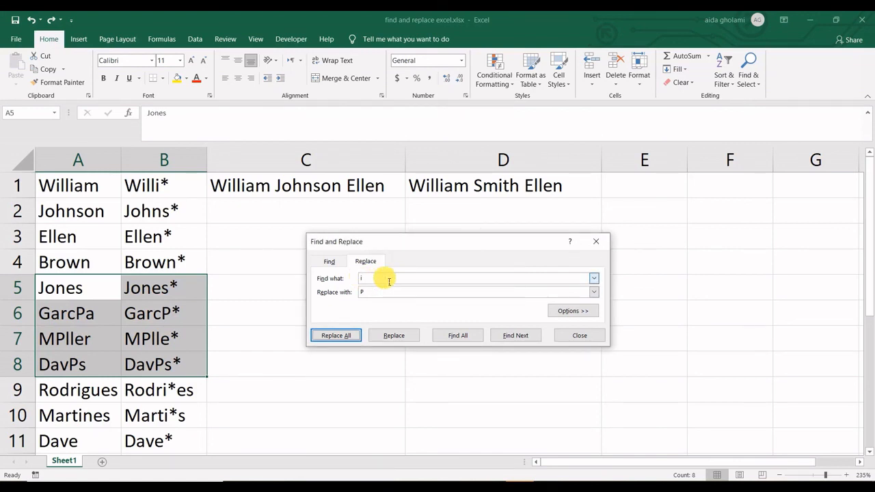
left_click(387, 280)
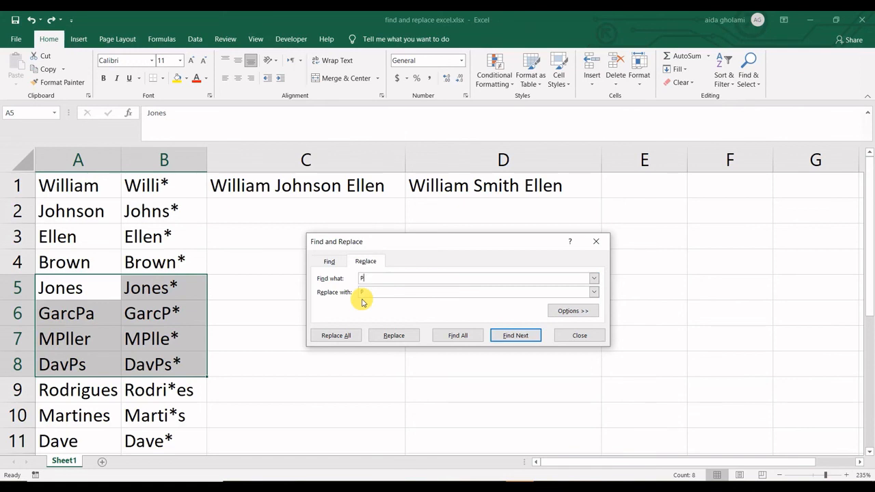
double_click(367, 293)
type("i")
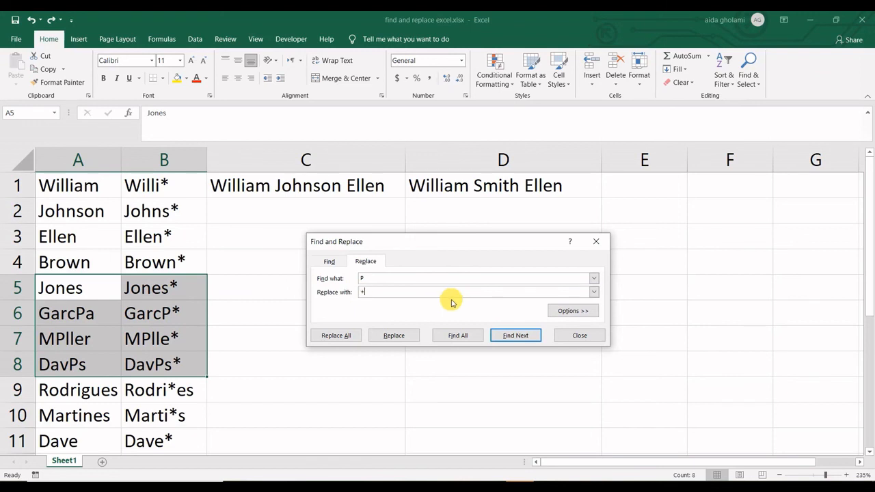
left_click(335, 336)
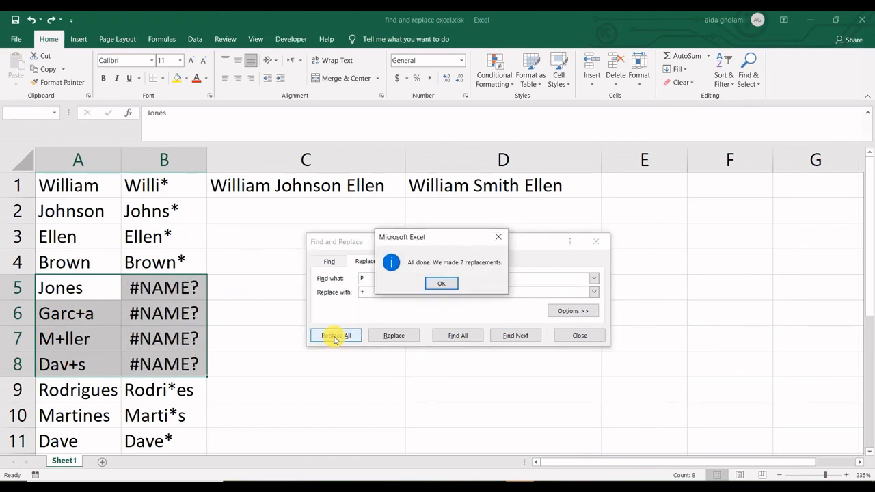
left_click(433, 285)
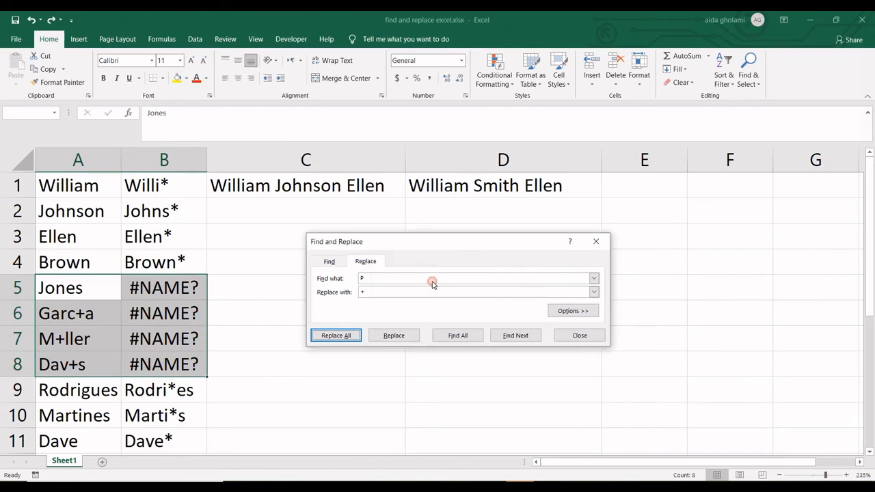
left_click(596, 242)
left_click(142, 320)
left_click(486, 264)
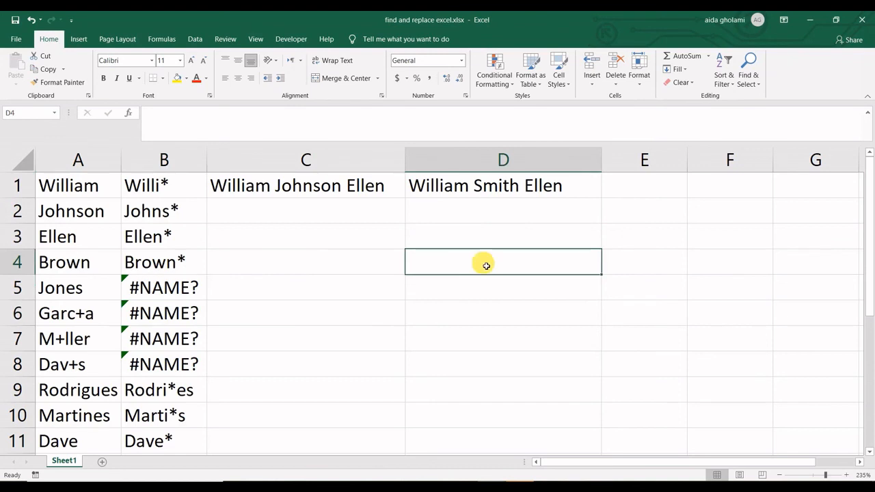